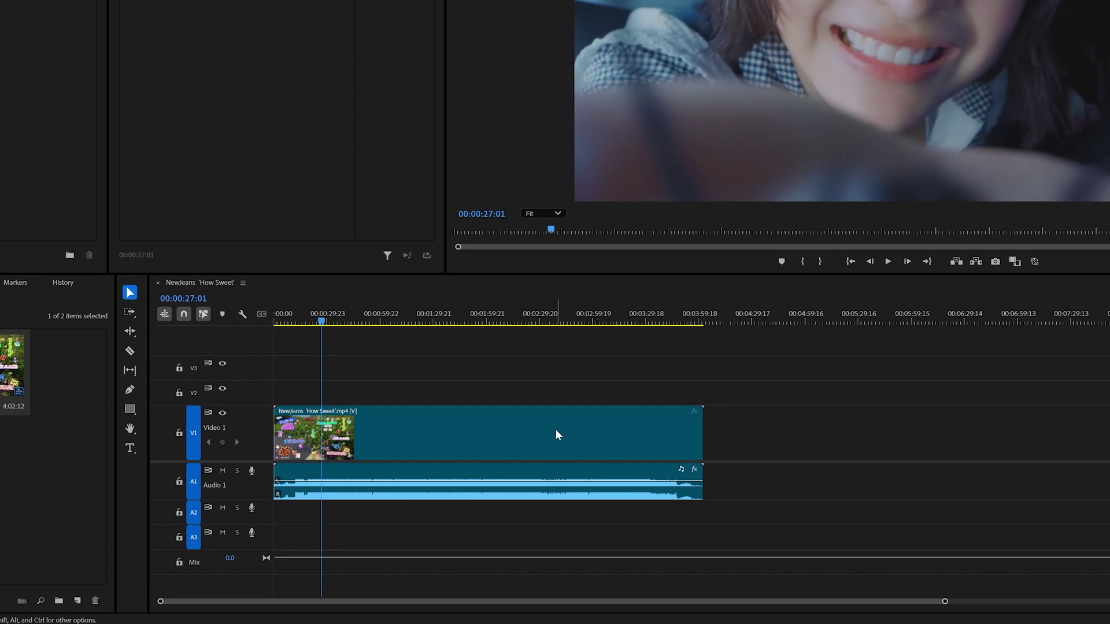
Run Scene Edit Detection on the How Sweet clip, applying a cut at each detected cut point
click(556, 431)
right_click(556, 430)
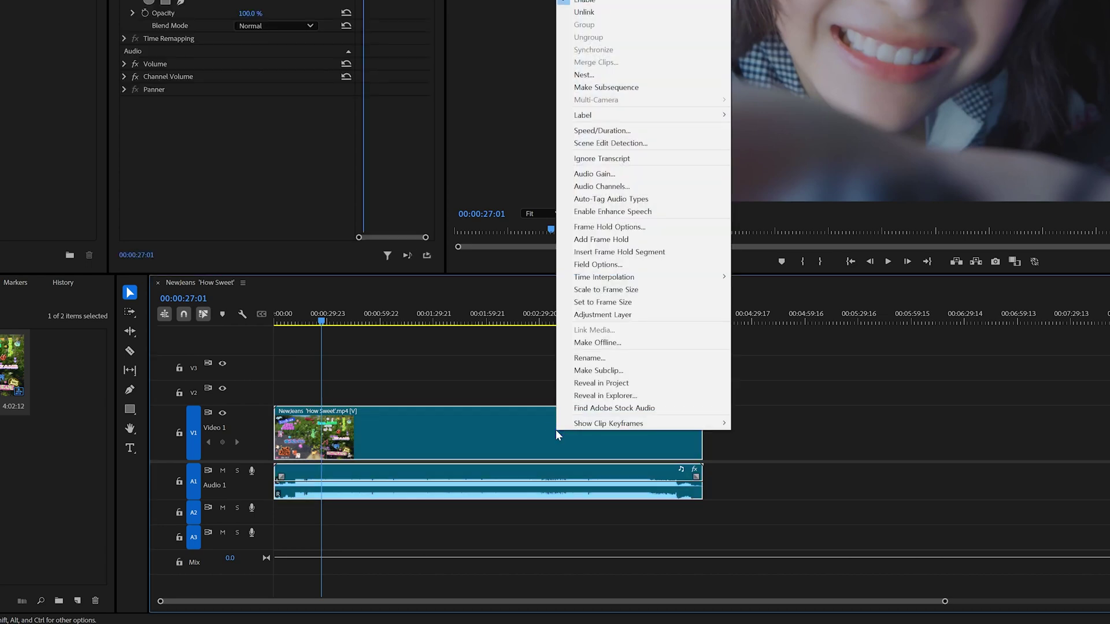
click(602, 144)
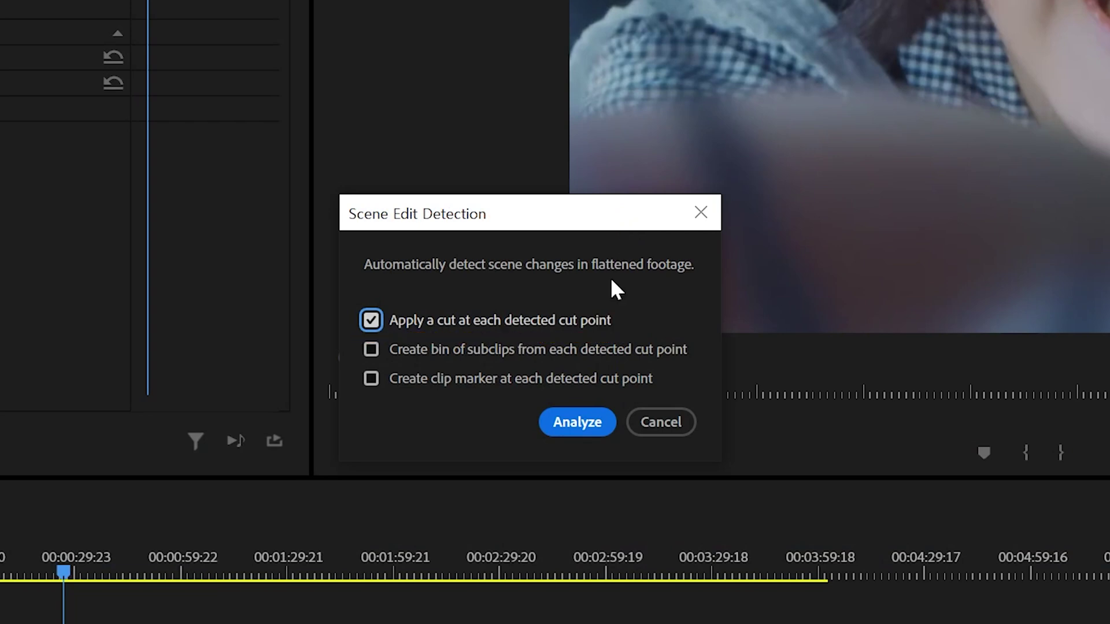
click(574, 424)
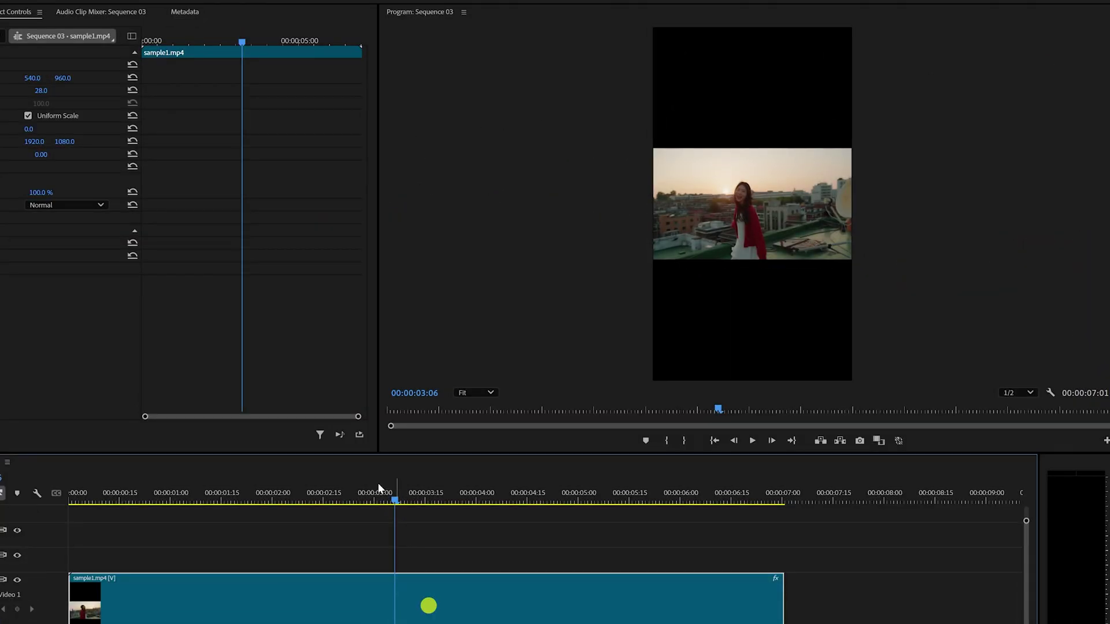
Scale sample1 to 89.0 to fill the vertical frame and enable Auto Reframe's 'Overwrite generated parameters'
drag(36, 91, 82, 90)
drag(403, 498, 456, 499)
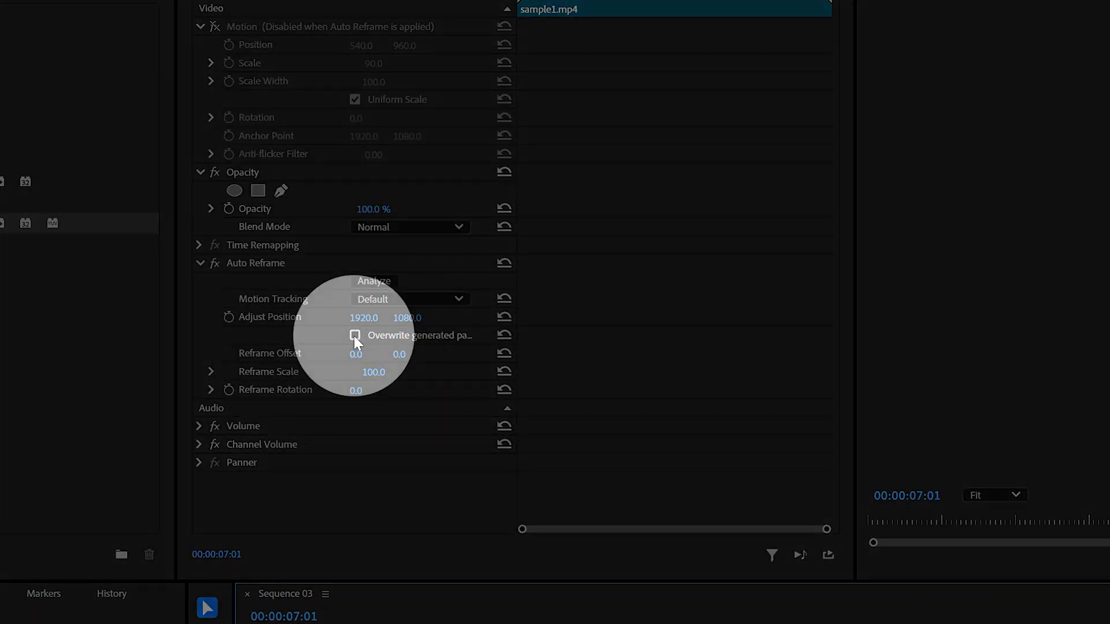
click(355, 335)
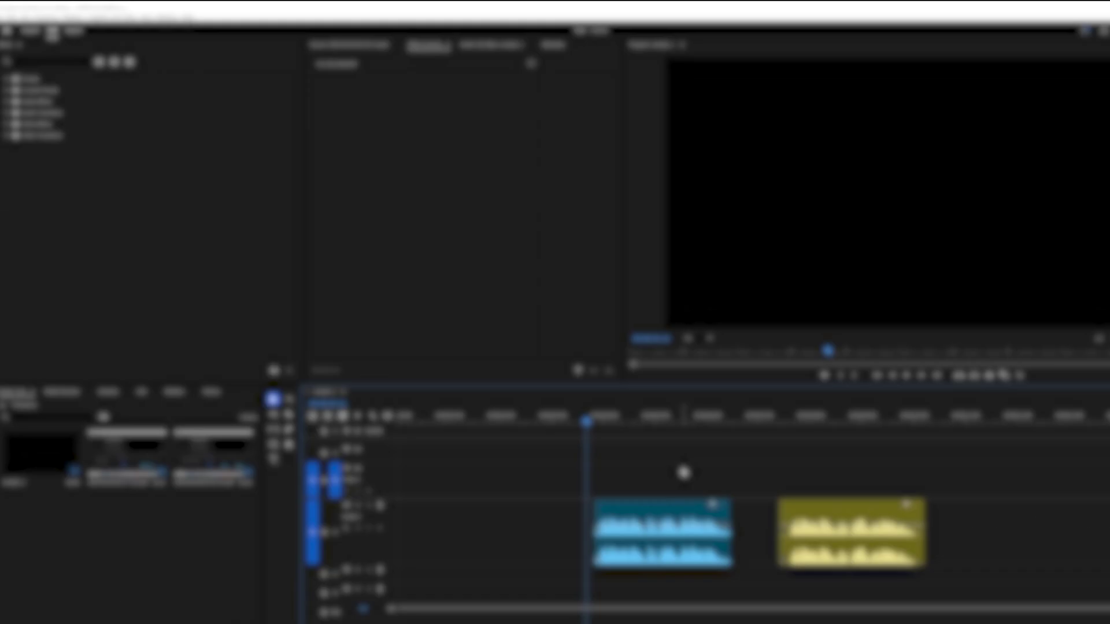
Show the Essential Sound panel and play back the noisy and clean clips
click(167, 16)
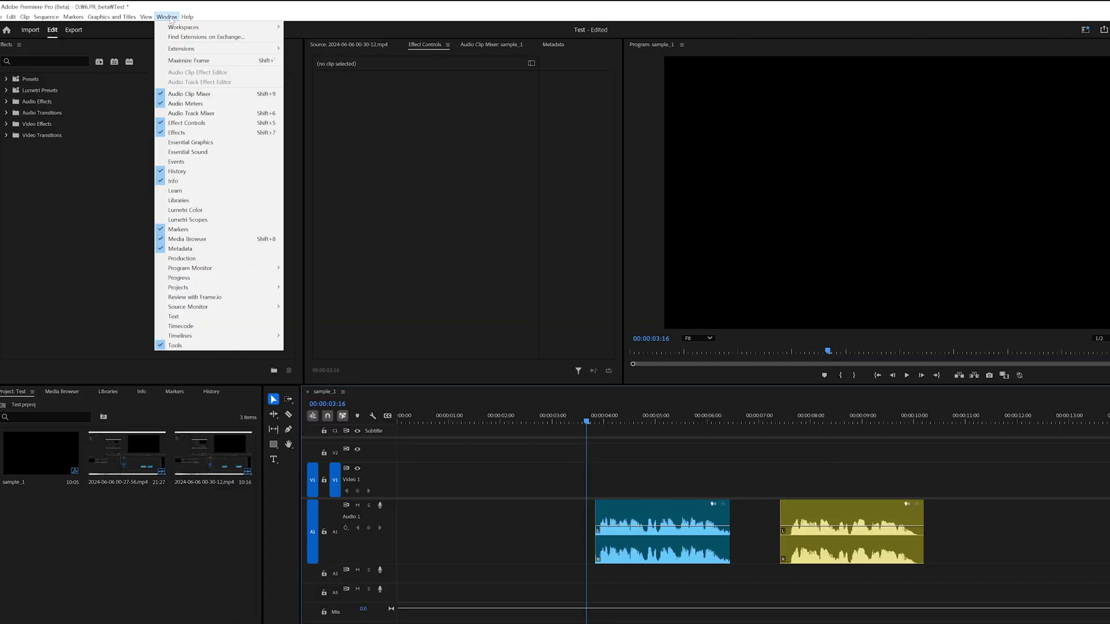
click(211, 152)
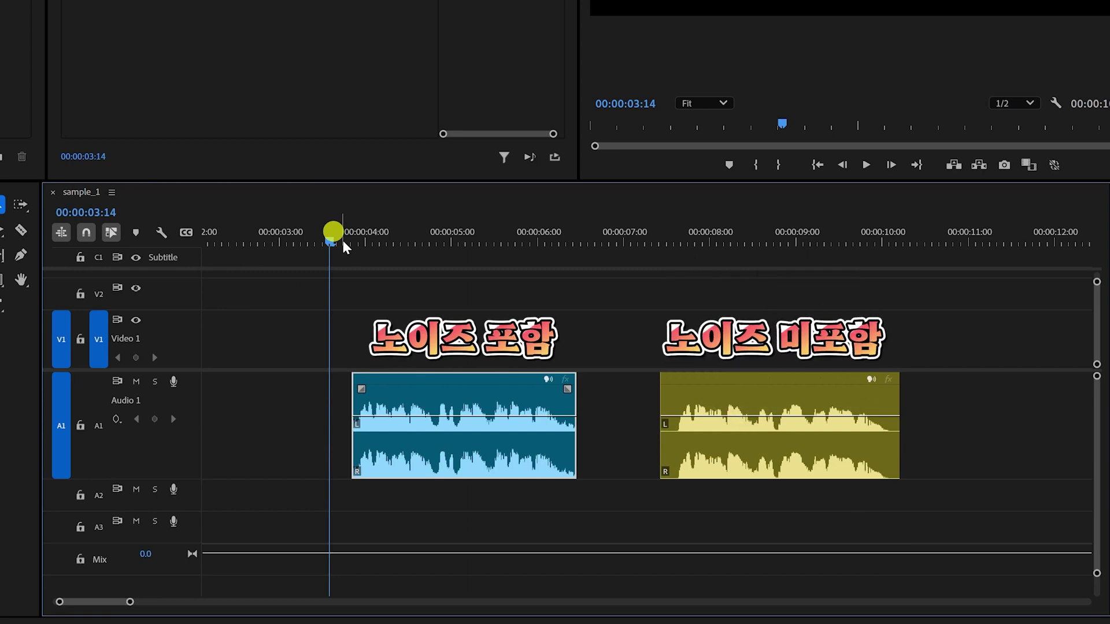
key(space)
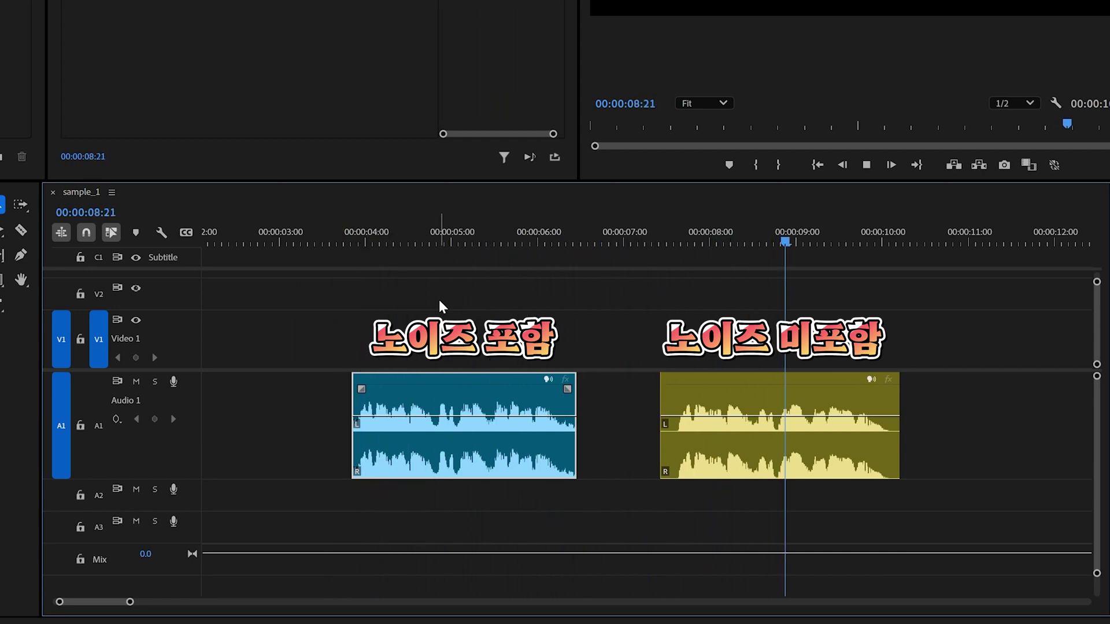
click(458, 268)
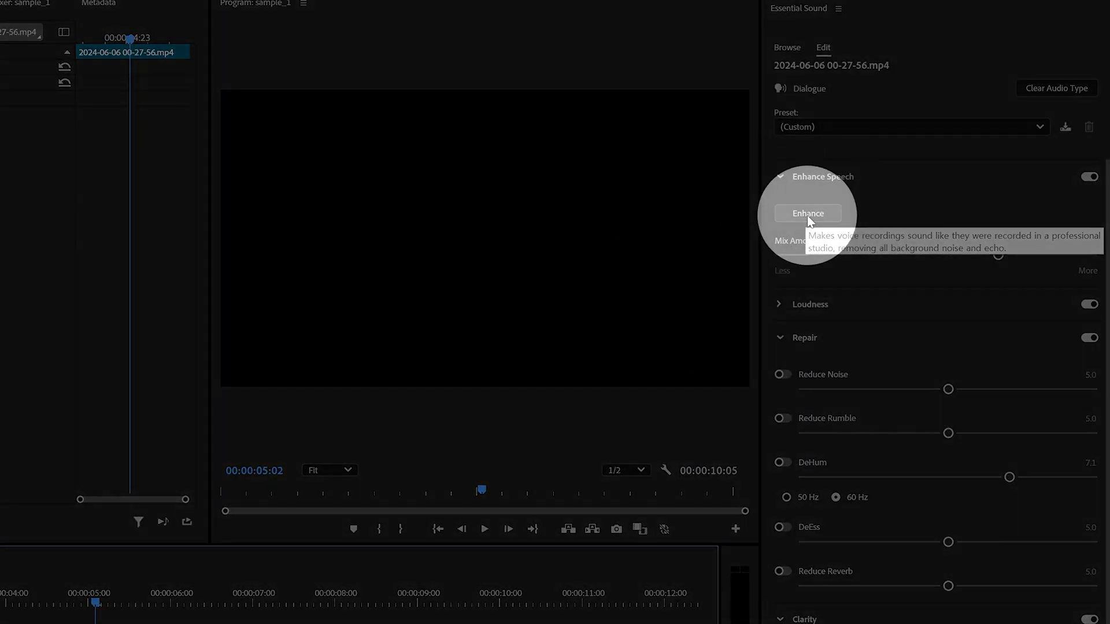
Apply Enhance Speech to the noisy clip, set Mix Amount to 7.5, and replay it
click(807, 214)
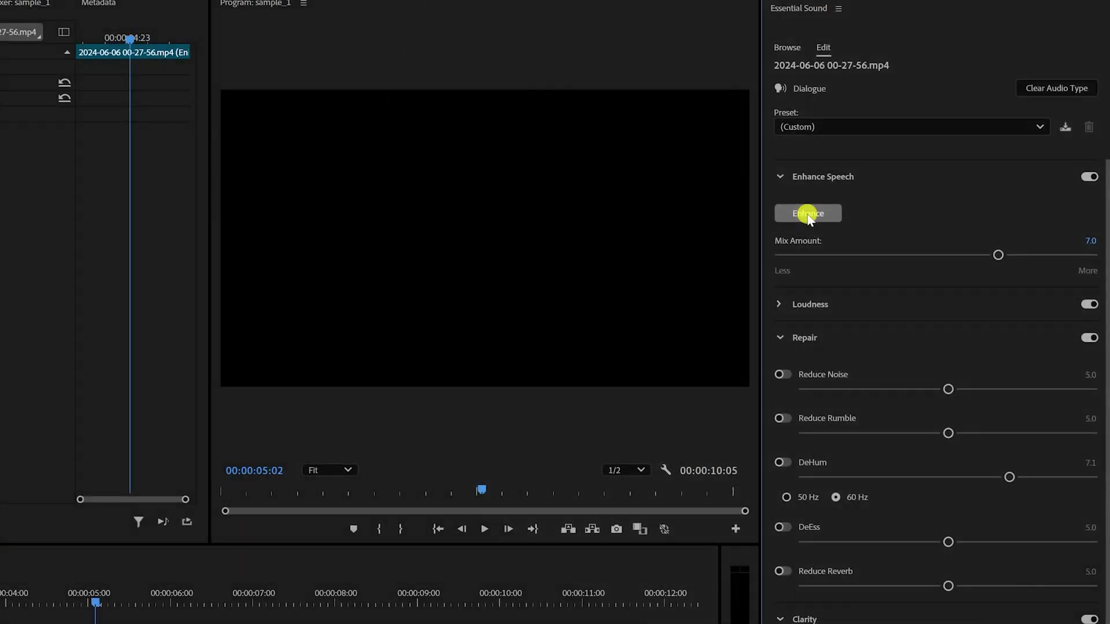
click(999, 253)
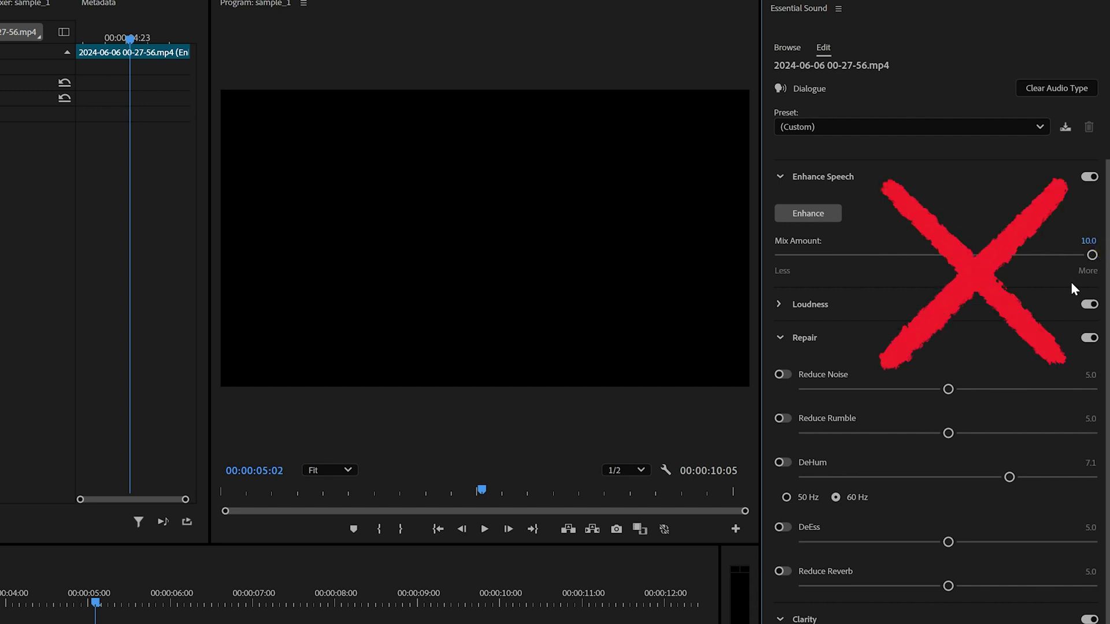
drag(1089, 255, 1012, 256)
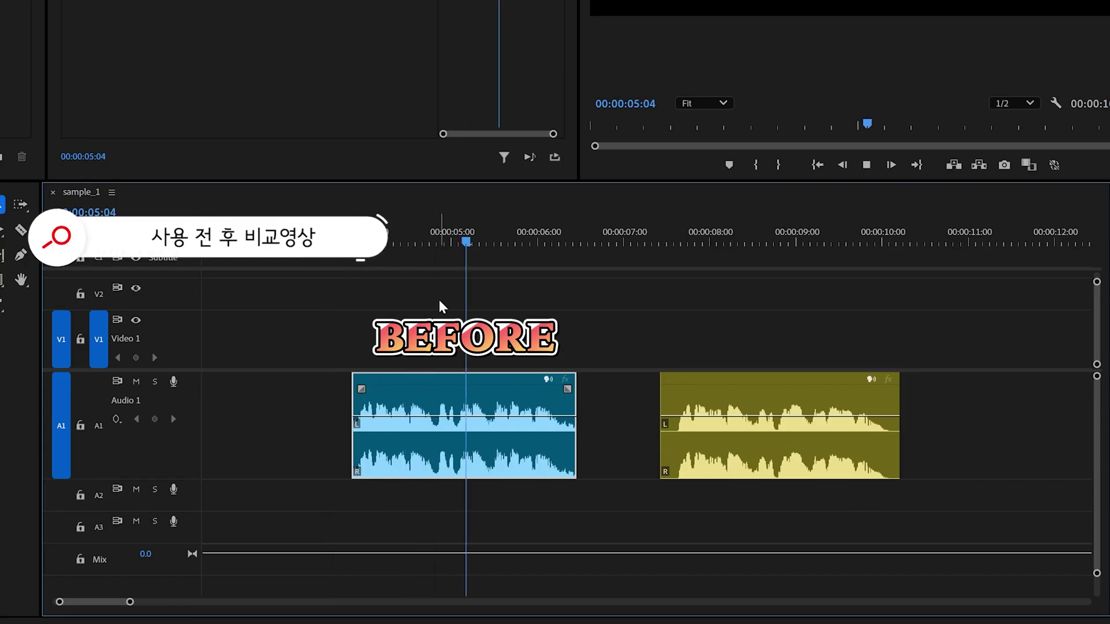
key(space)
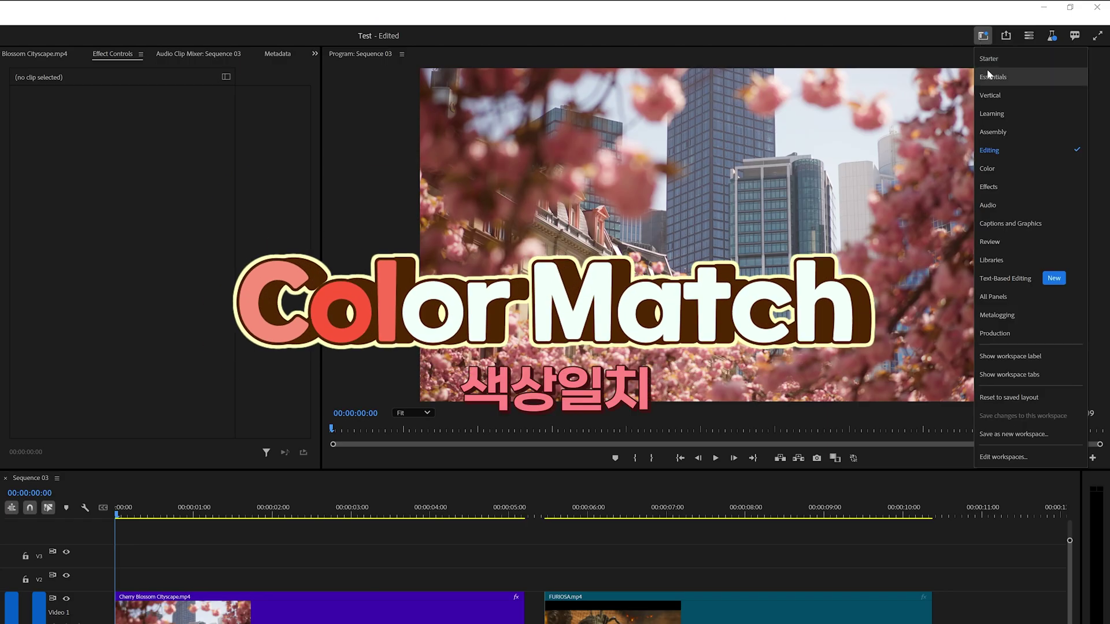
In the Color workspace, expand Color Wheels & Match and compare Cherry Blossom Cityscape in Comparison View
click(986, 168)
click(848, 208)
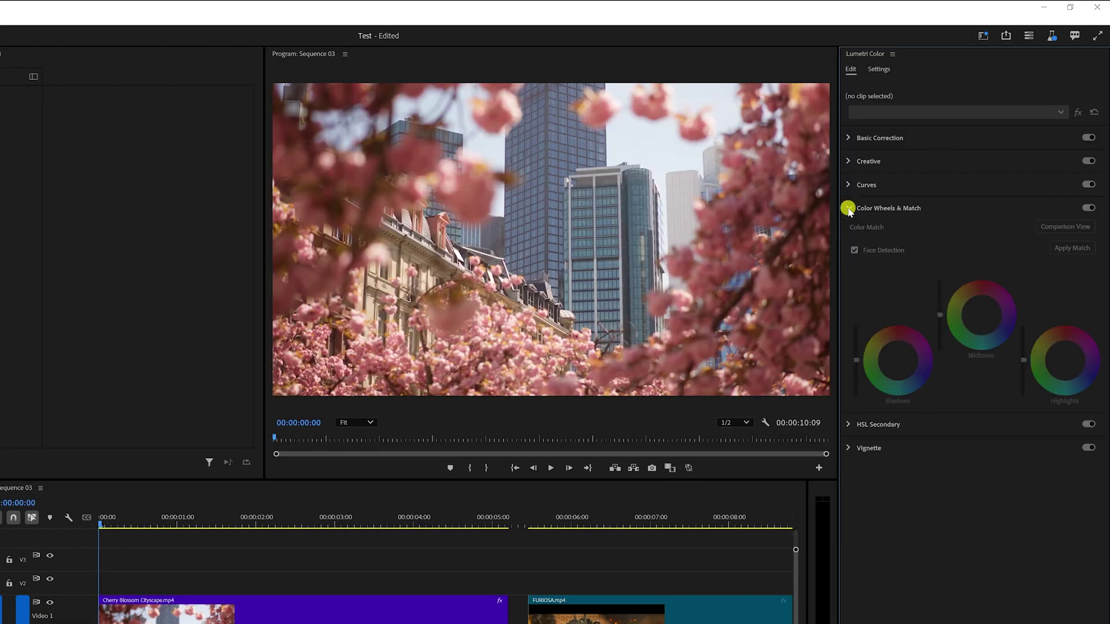
click(450, 607)
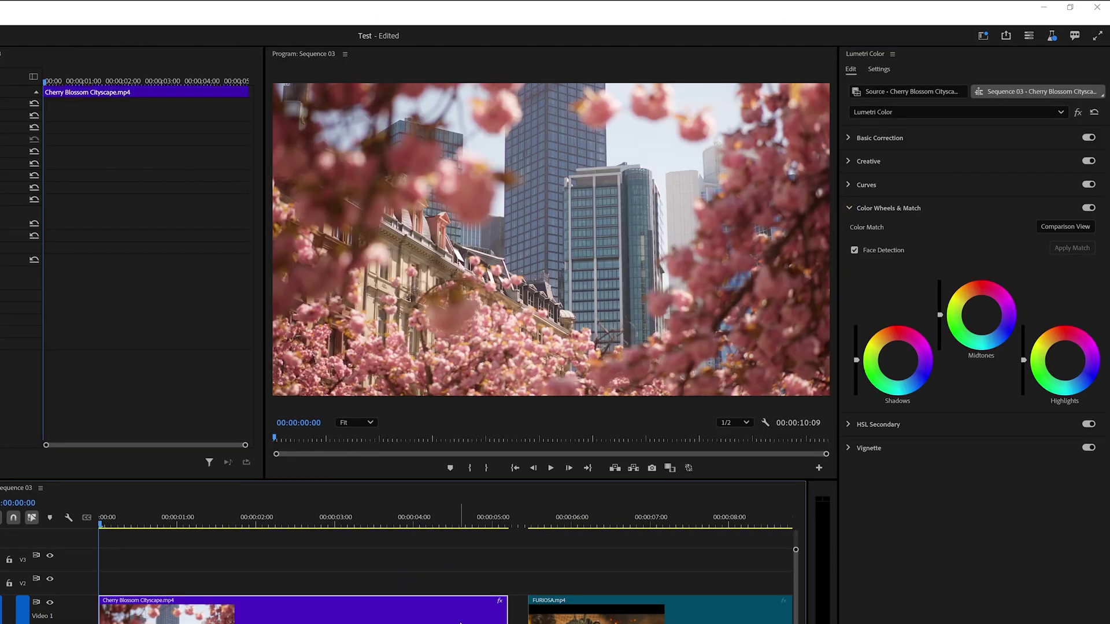
click(1072, 225)
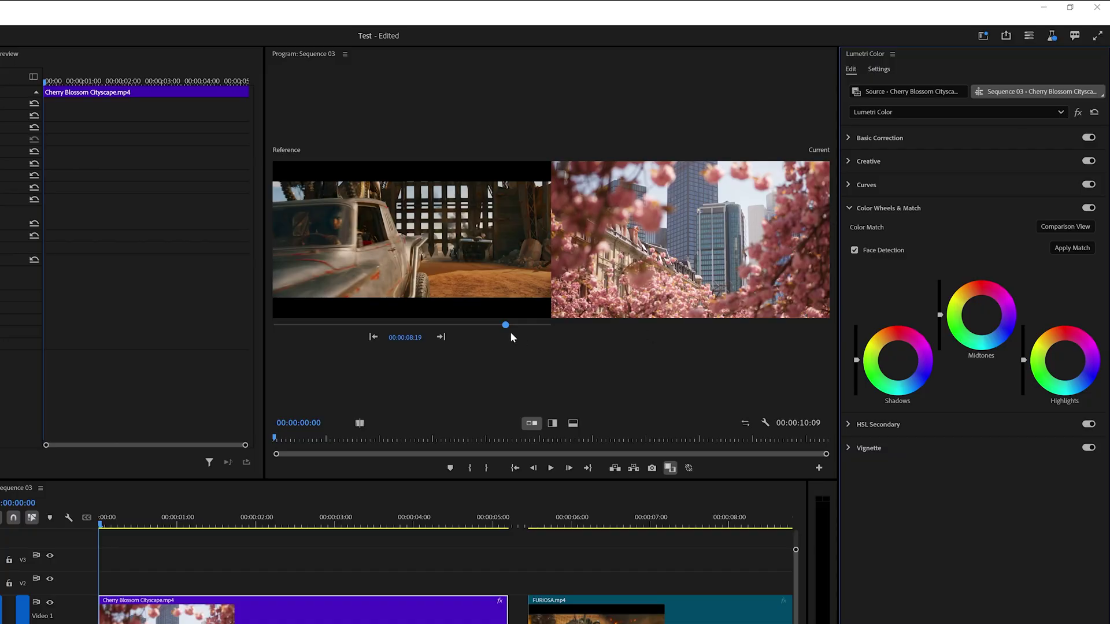
Set the fiery FURIOSA frame at 10:04 as reference and apply the colour match
drag(506, 326, 516, 325)
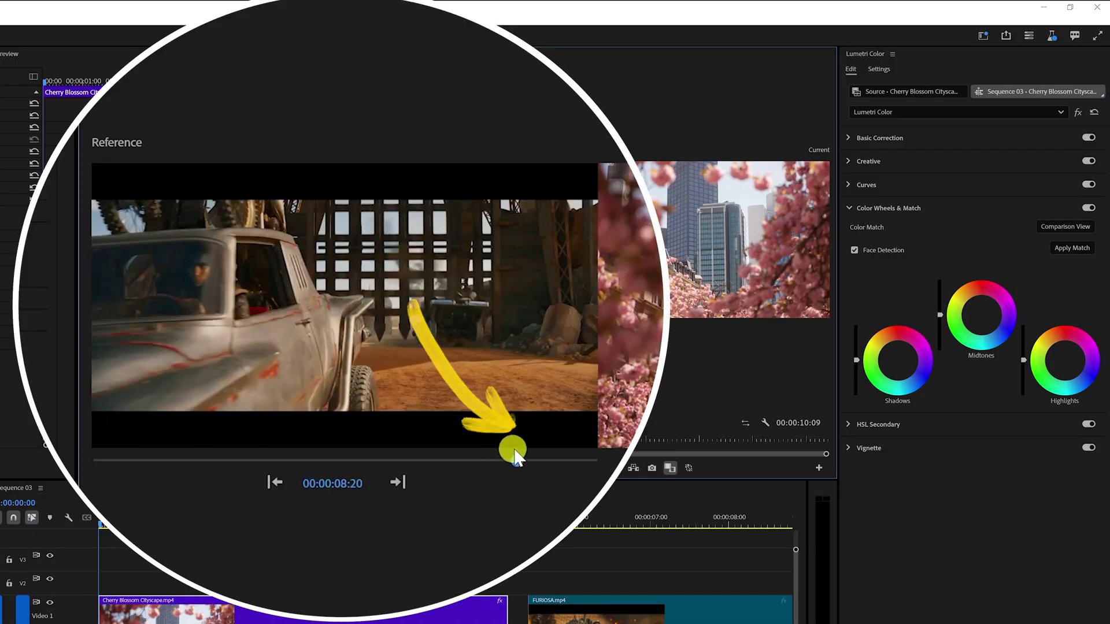
drag(533, 448, 578, 446)
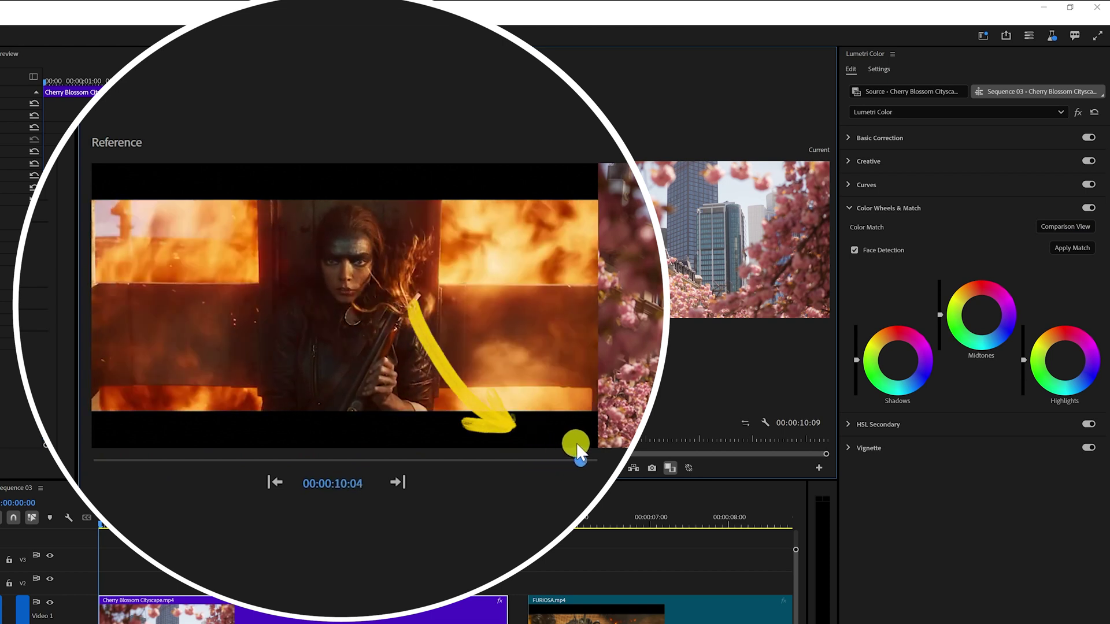
click(1067, 250)
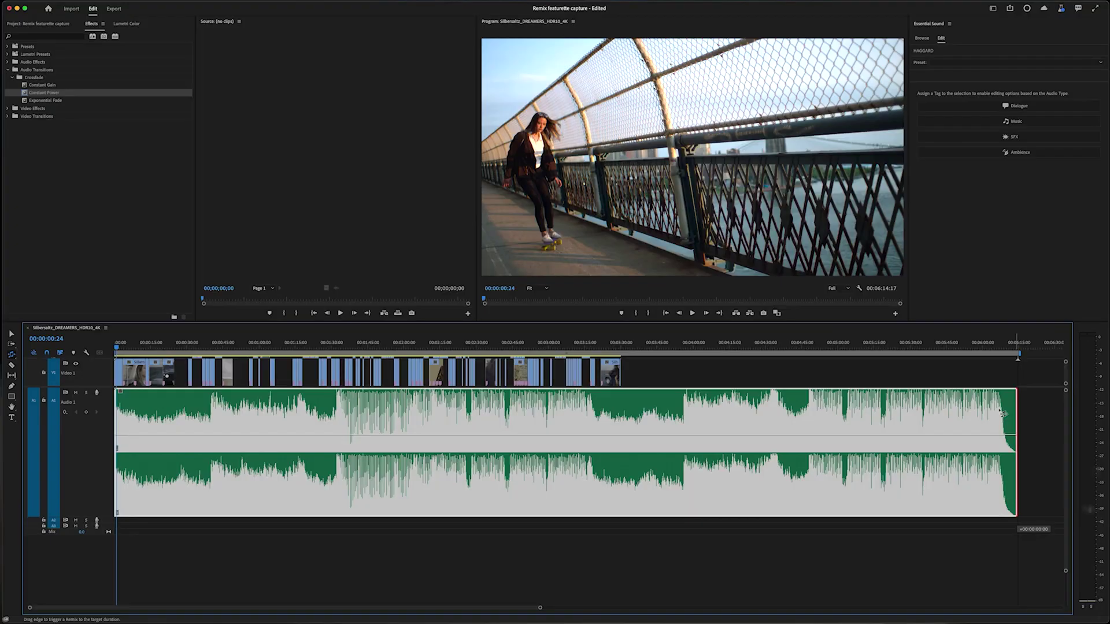
Use the Remix tool to retime the Audio 2 music to match the Audio 1 dialogue
drag(1003, 414, 629, 414)
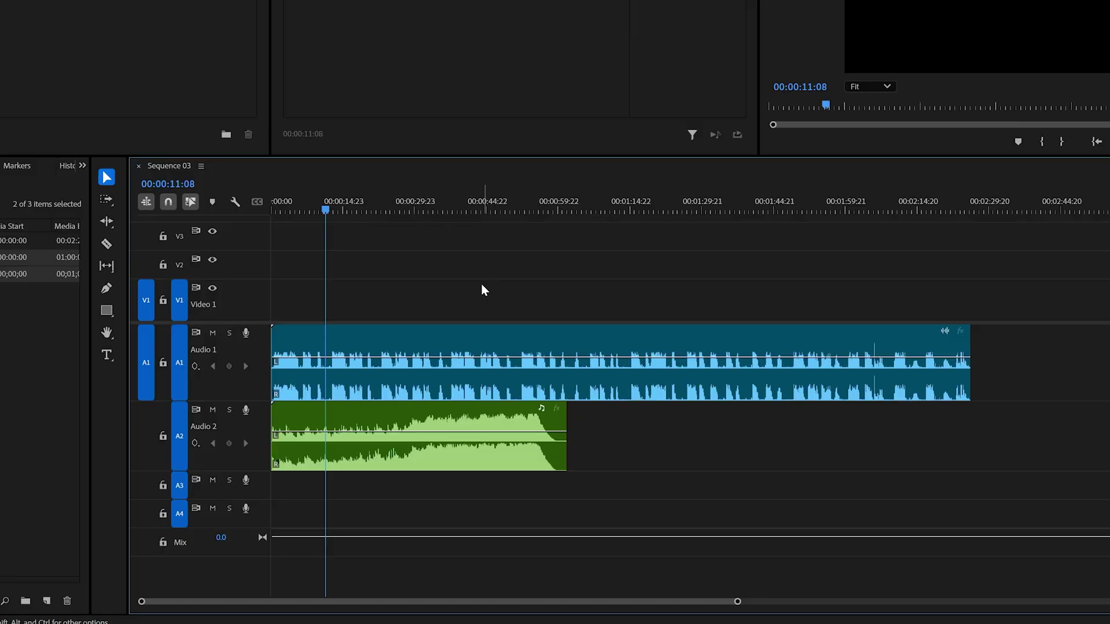
click(108, 220)
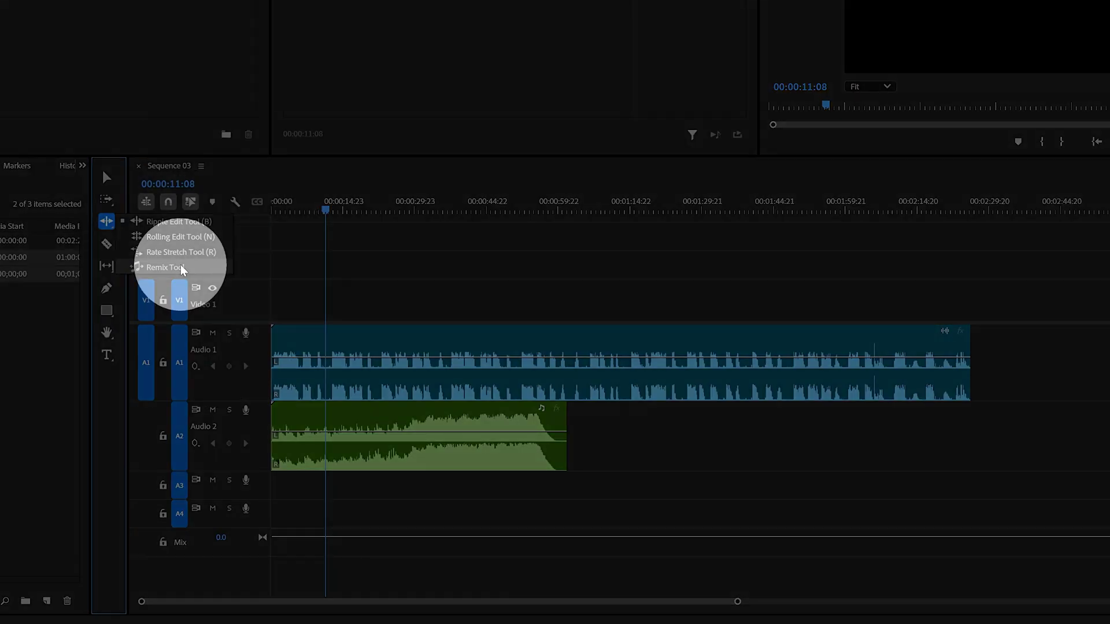
click(181, 268)
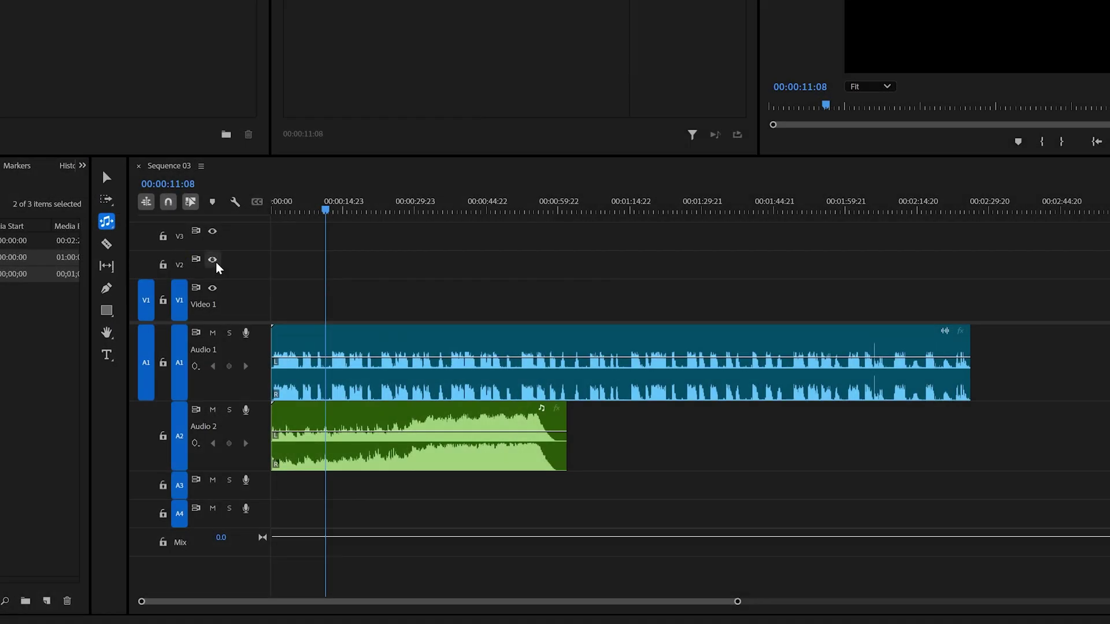
drag(565, 425, 966, 420)
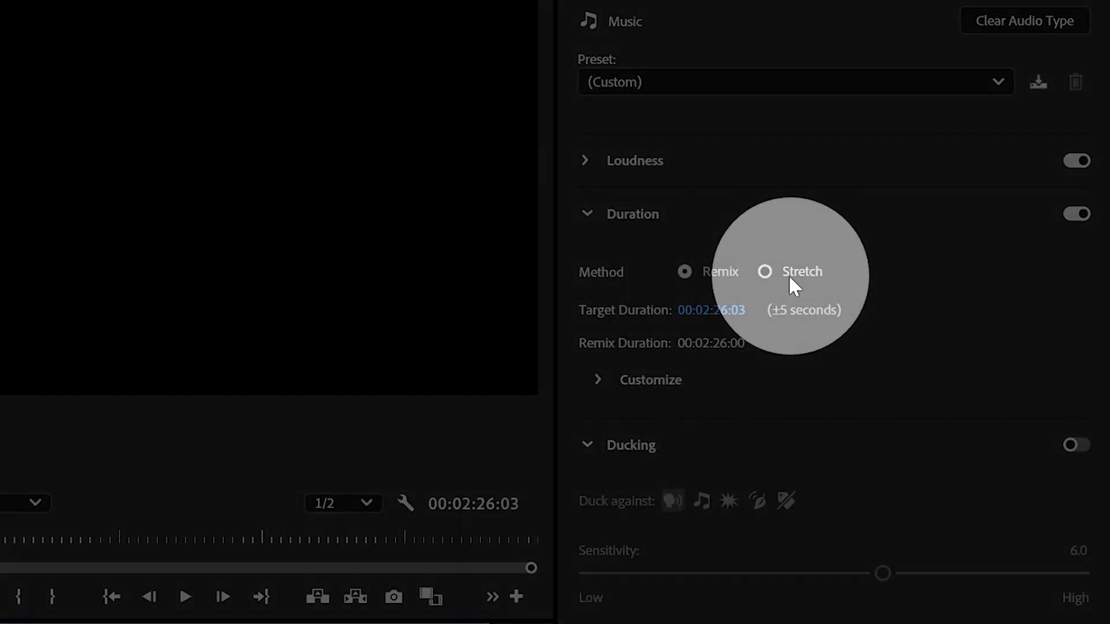
Set the Essential Sound duration method to Remix, adjust Segments, and shorten the music clip's end
click(764, 273)
click(686, 271)
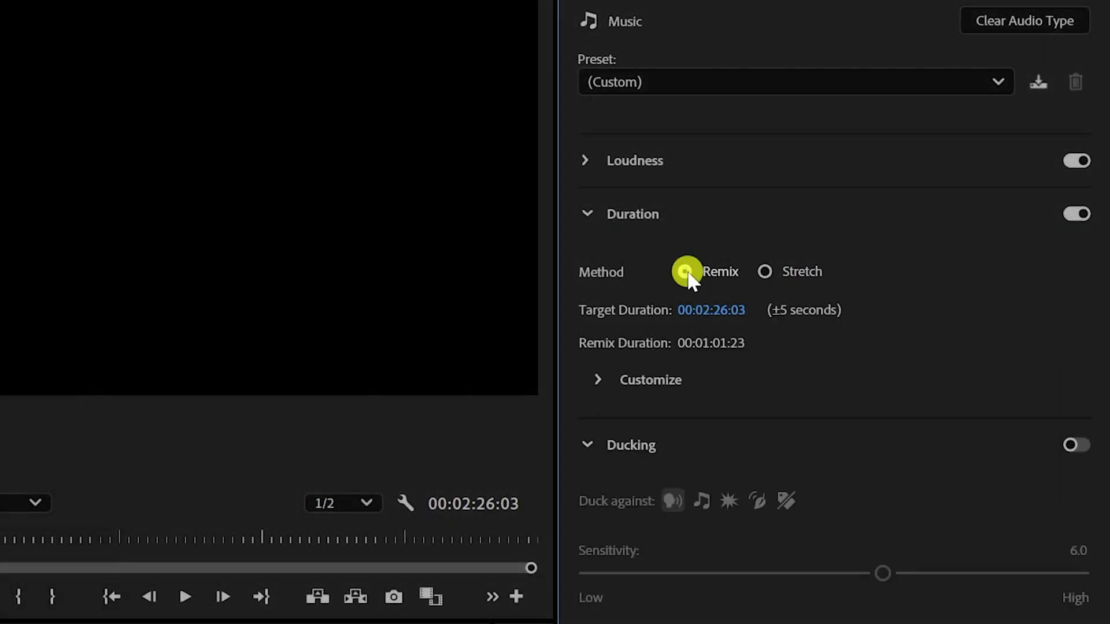
click(600, 379)
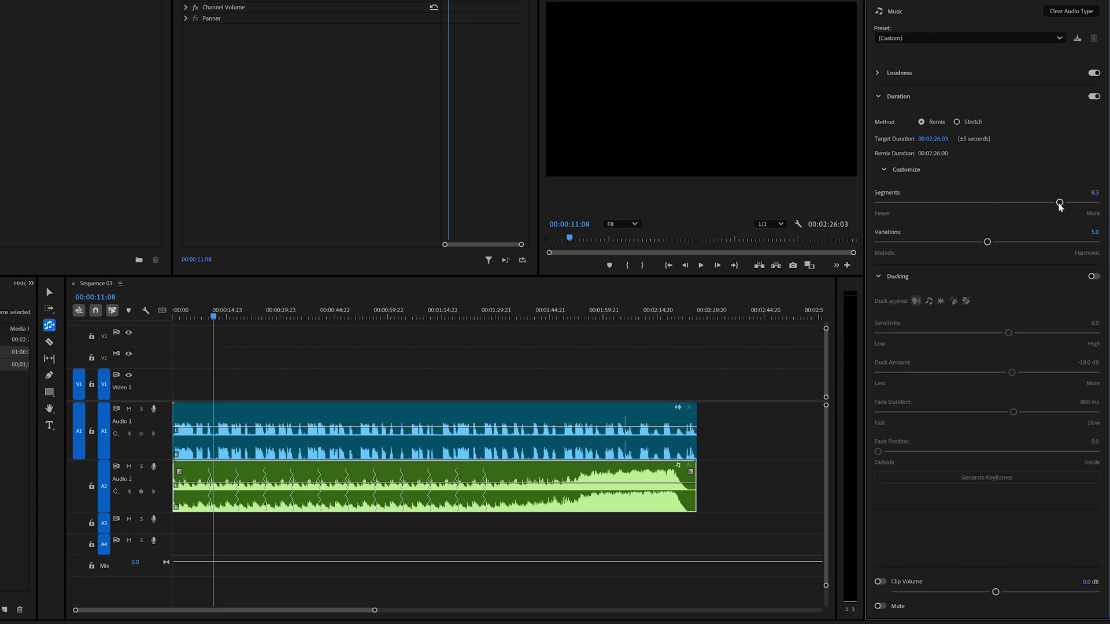
drag(987, 204, 878, 203)
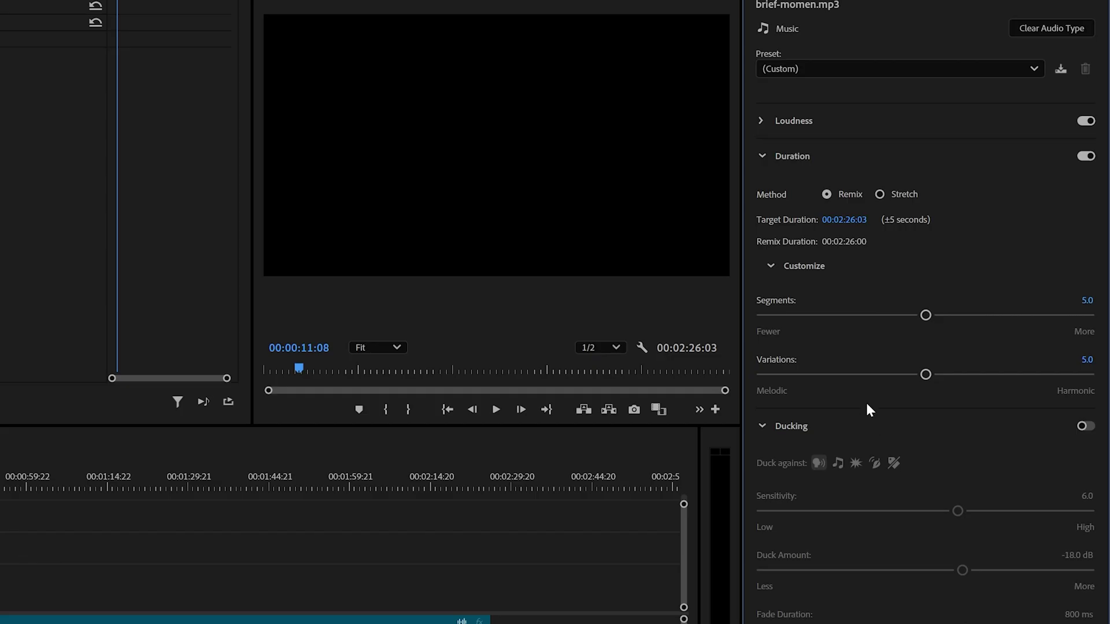
click(1031, 68)
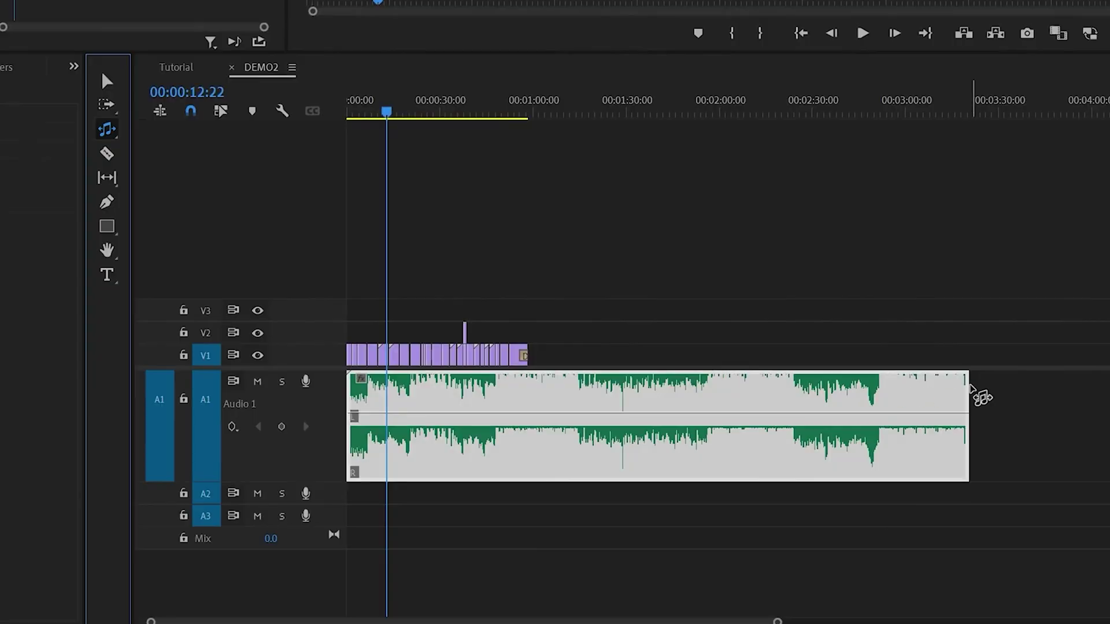
mouse_move(979, 391)
mouse_down()
mouse_move(533, 388)
mouse_move(528, 407)
mouse_up()
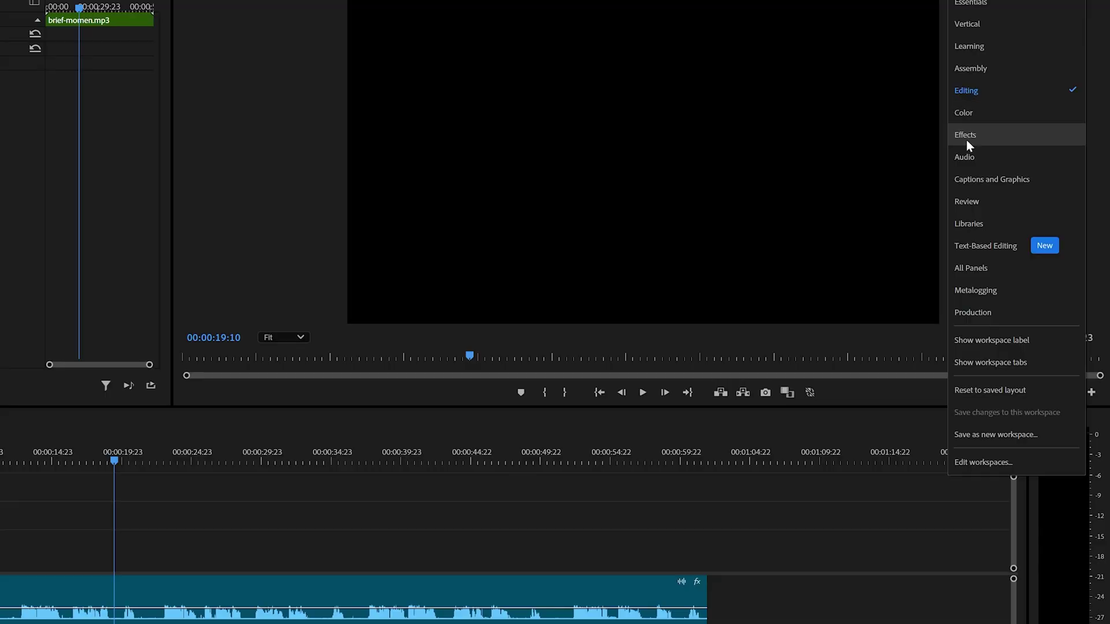
In the Audio workspace, duck the music against dialogue, generate keyframes, and set Duck Amount to -25 dB
click(964, 154)
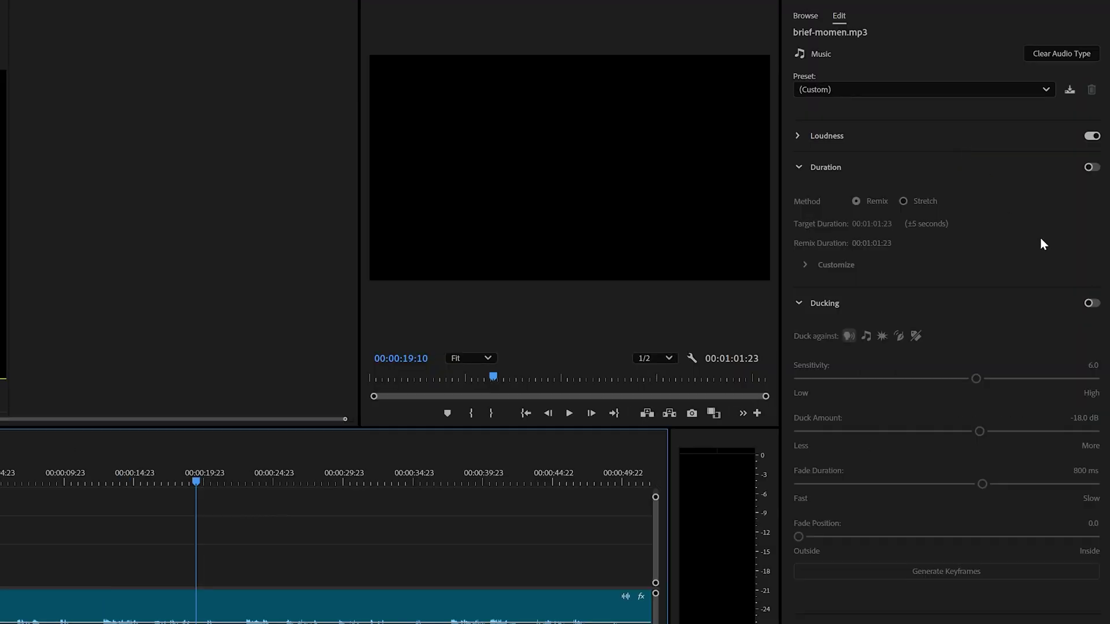
click(1089, 305)
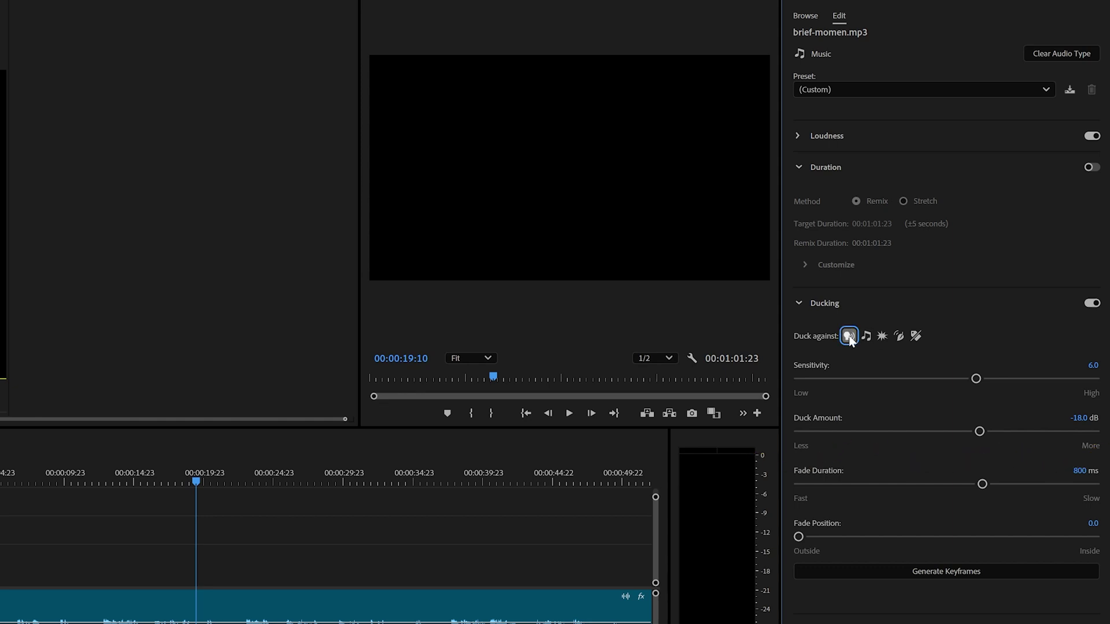
click(946, 571)
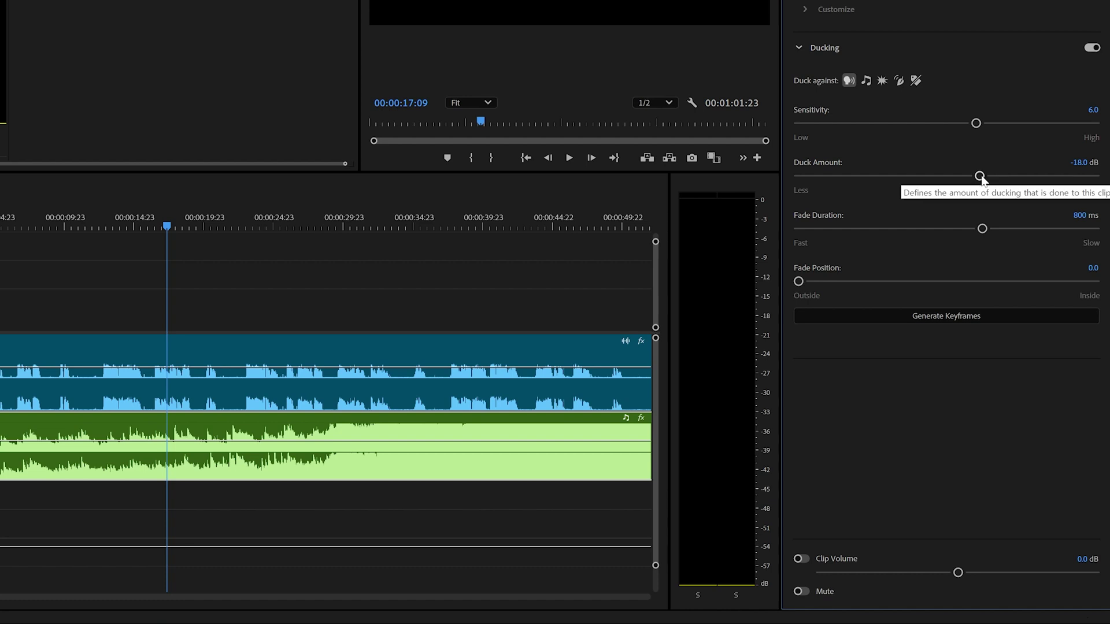
drag(981, 180, 1014, 177)
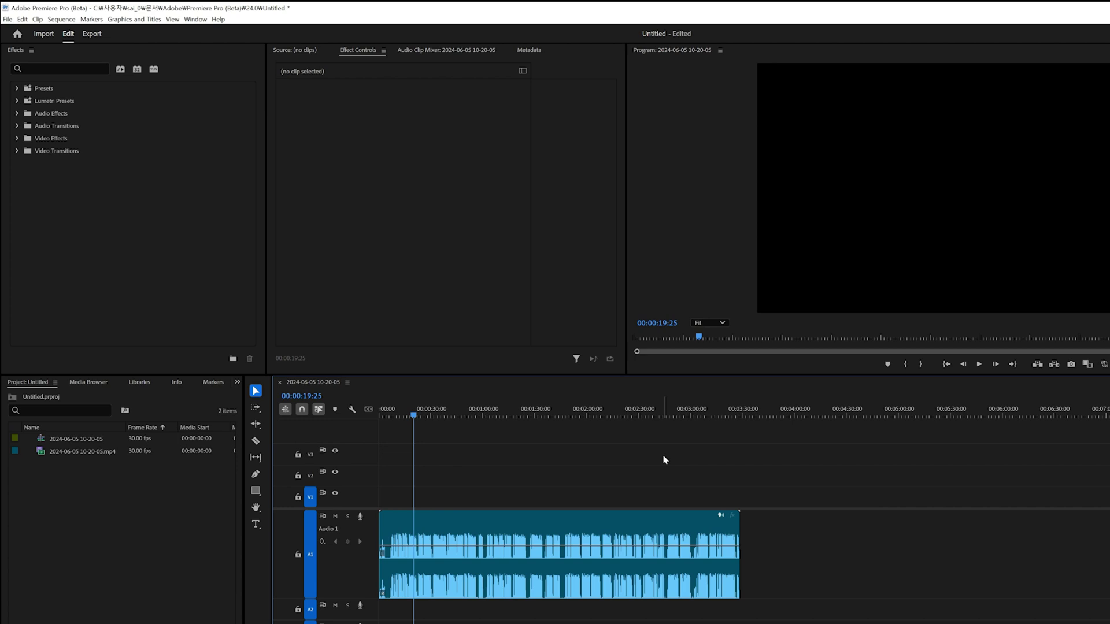
Show the Transcript panel, create a new project, and import clips with Automatic transcription enabled
click(204, 21)
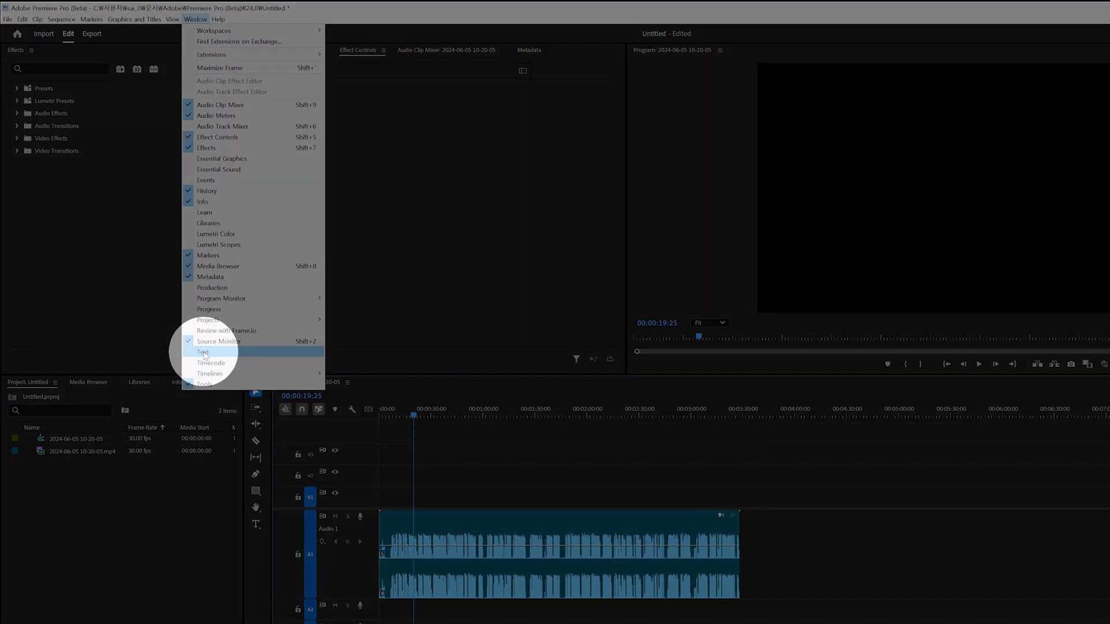
click(204, 353)
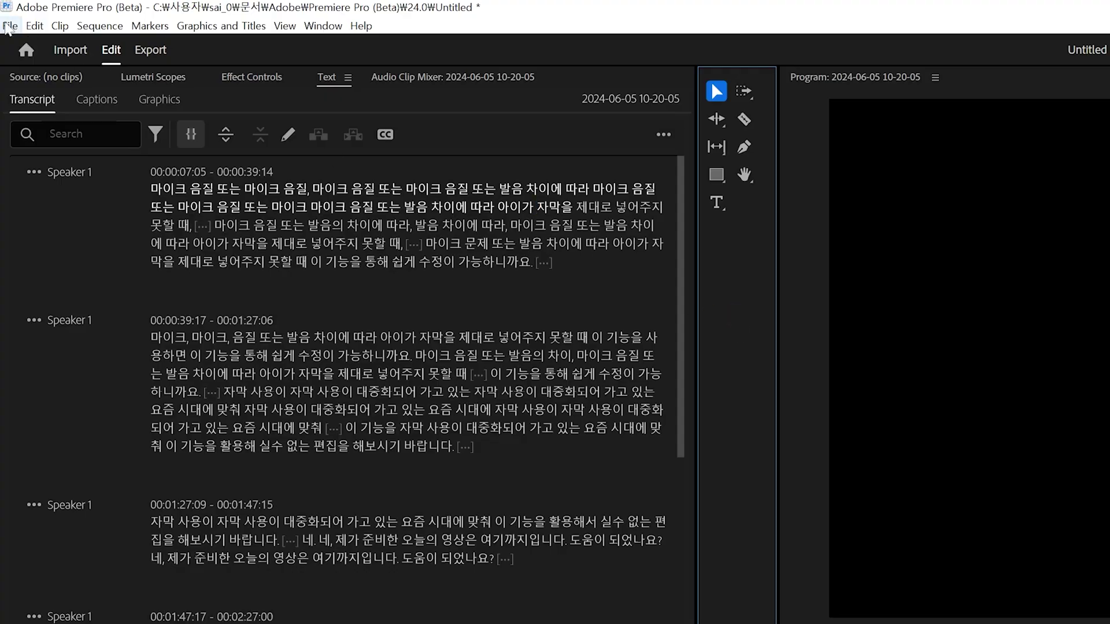
click(10, 26)
mouse_move(37, 43)
click(335, 42)
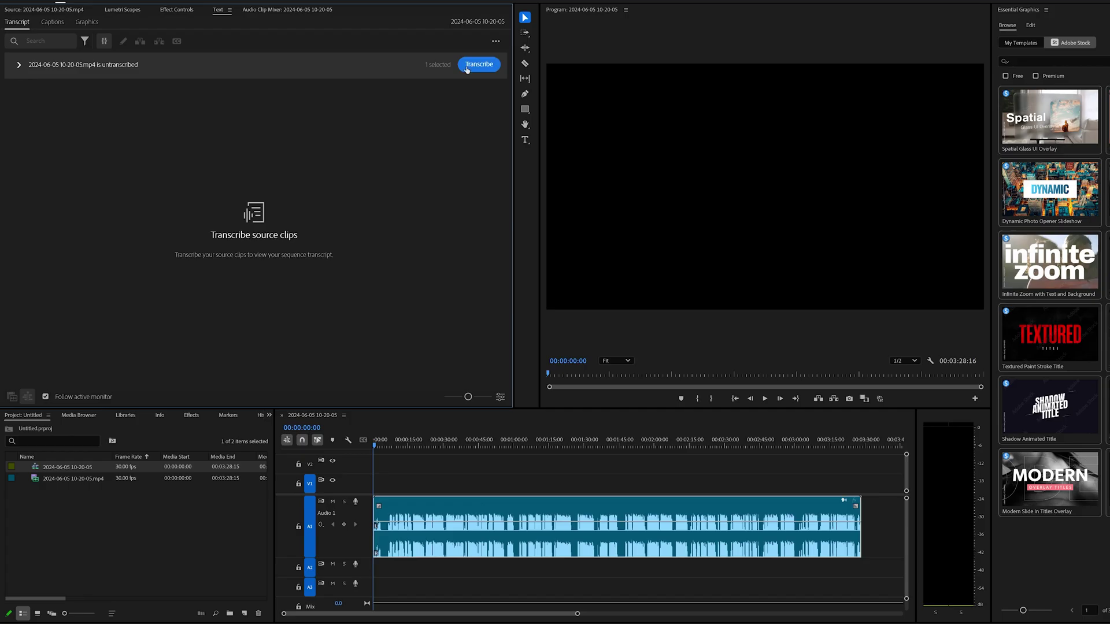
click(467, 70)
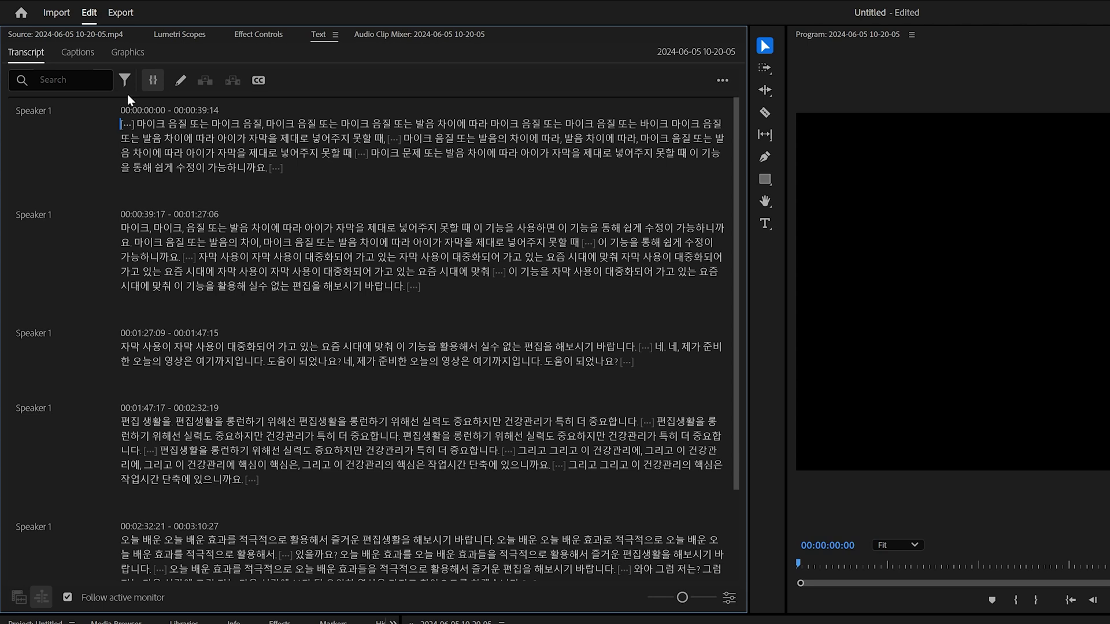
Filter the transcript by Pauses and delete all of them
click(124, 83)
click(138, 155)
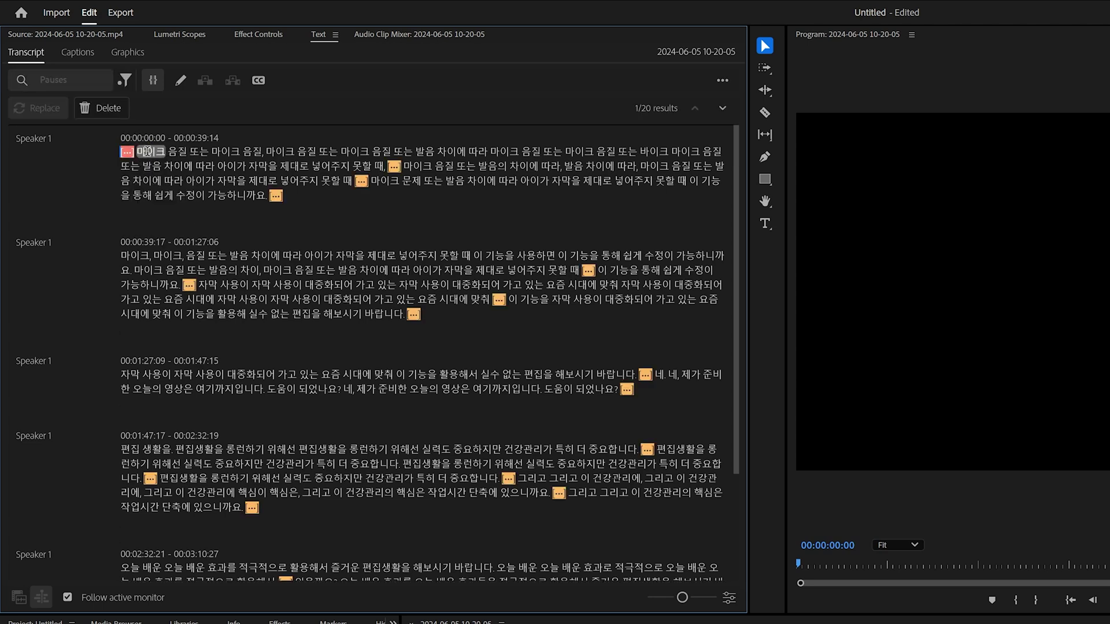
click(104, 111)
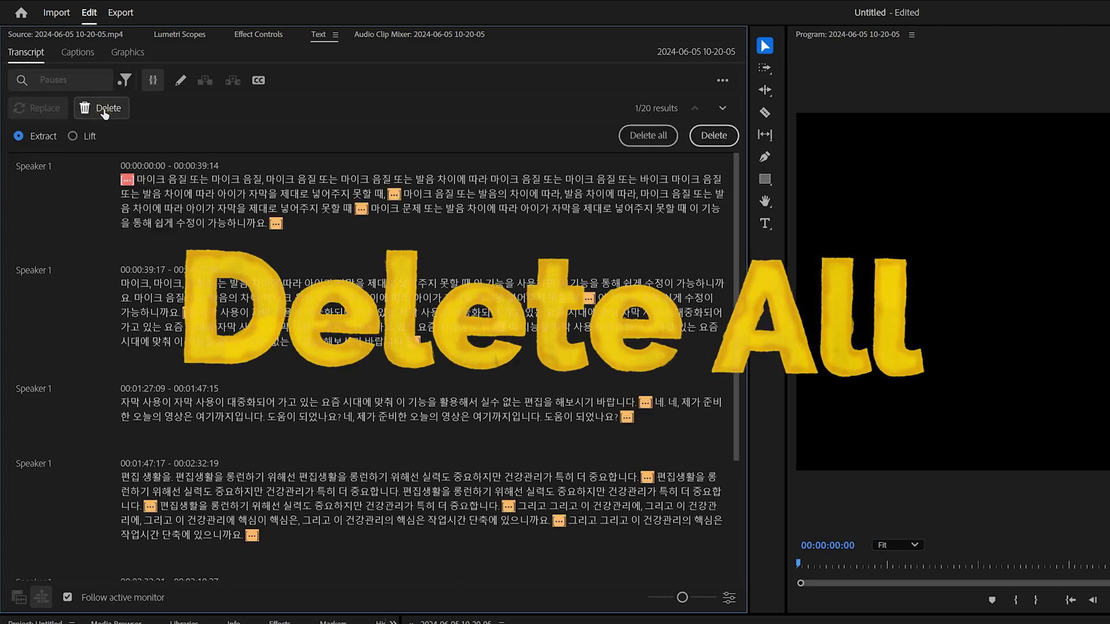
click(647, 136)
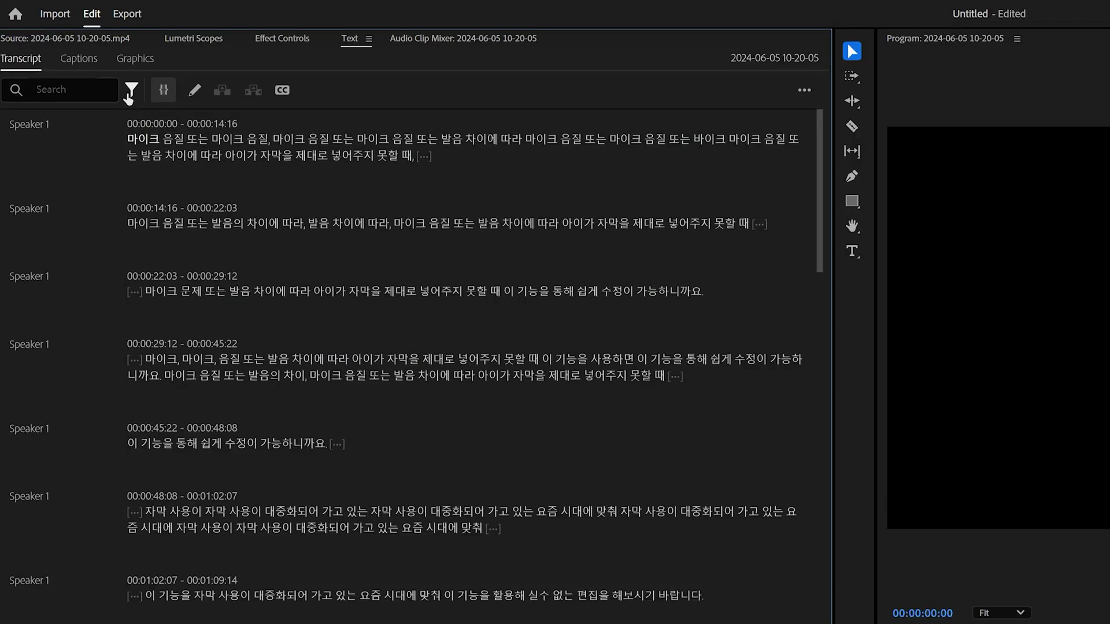
Filter the transcript by Filler words and delete all of them
click(128, 92)
click(157, 148)
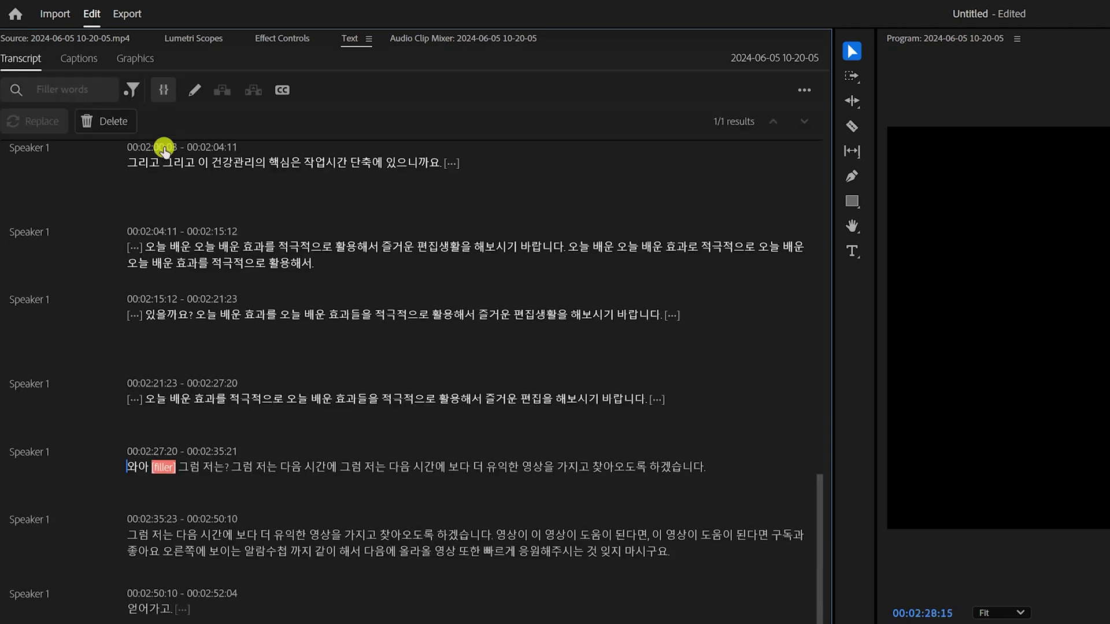
click(114, 122)
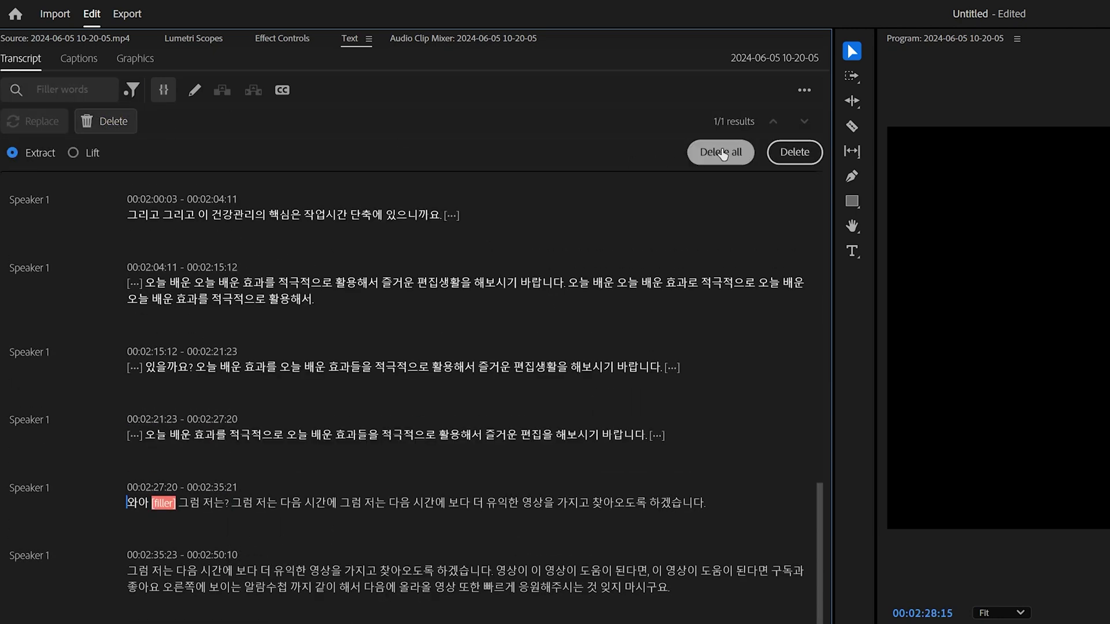
click(721, 152)
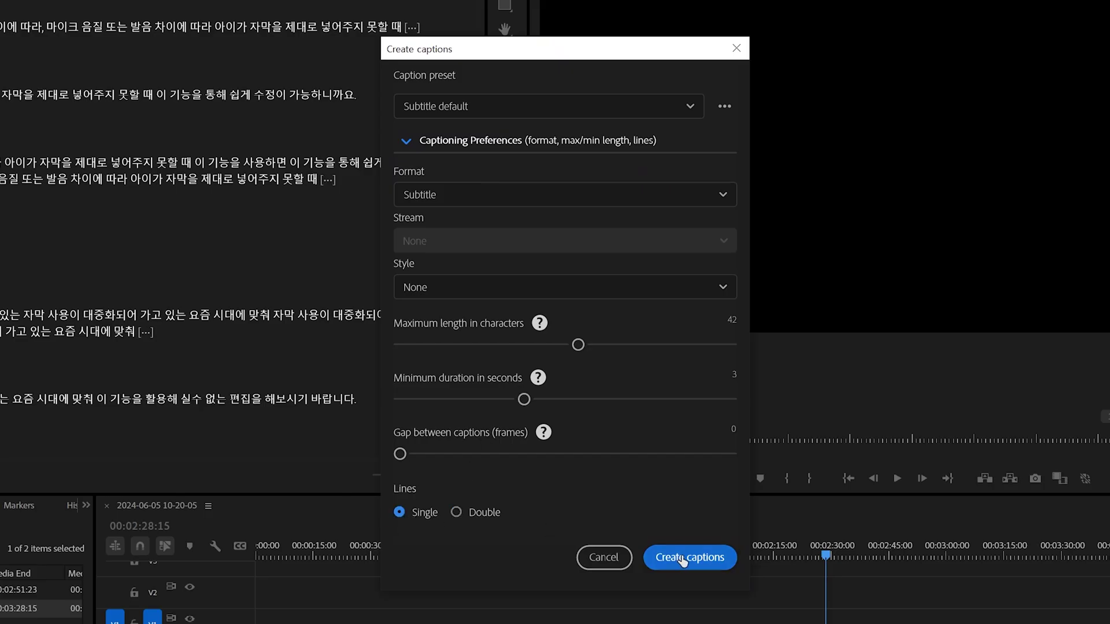
Create captions from the transcript using the default Subtitle preset
click(683, 560)
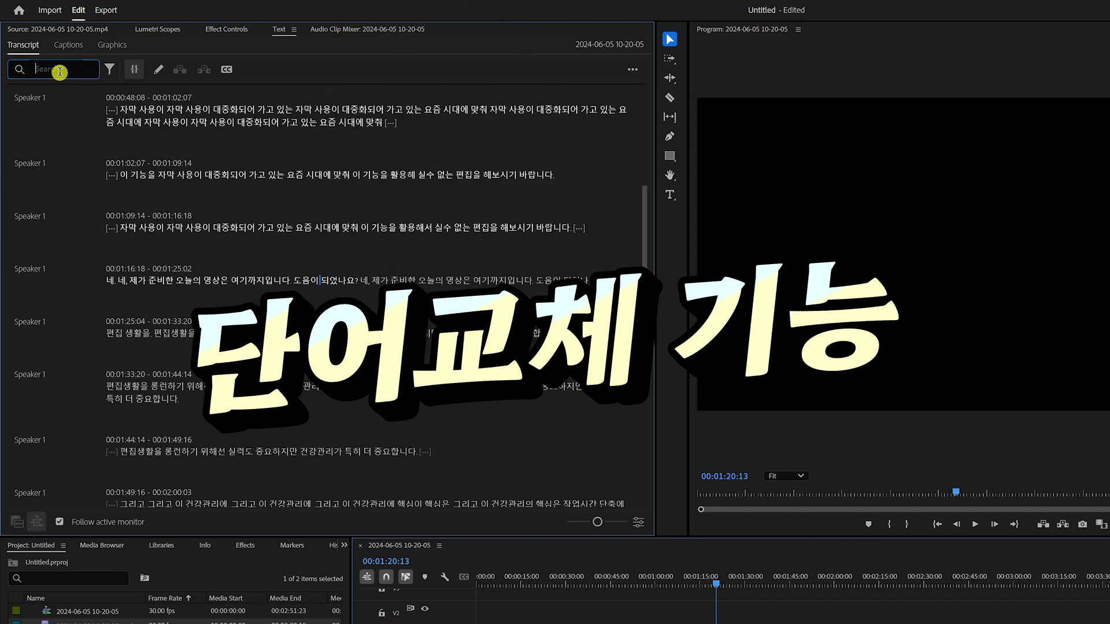
Replace all four occurrences of 저는 in the transcript with 나는
text(저는)
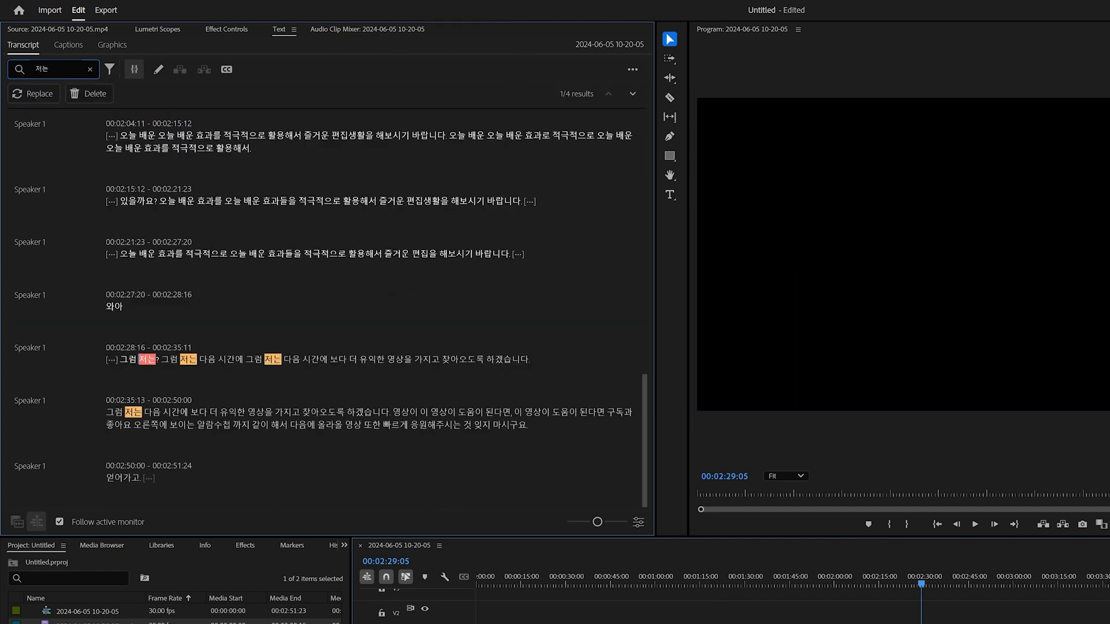
click(47, 104)
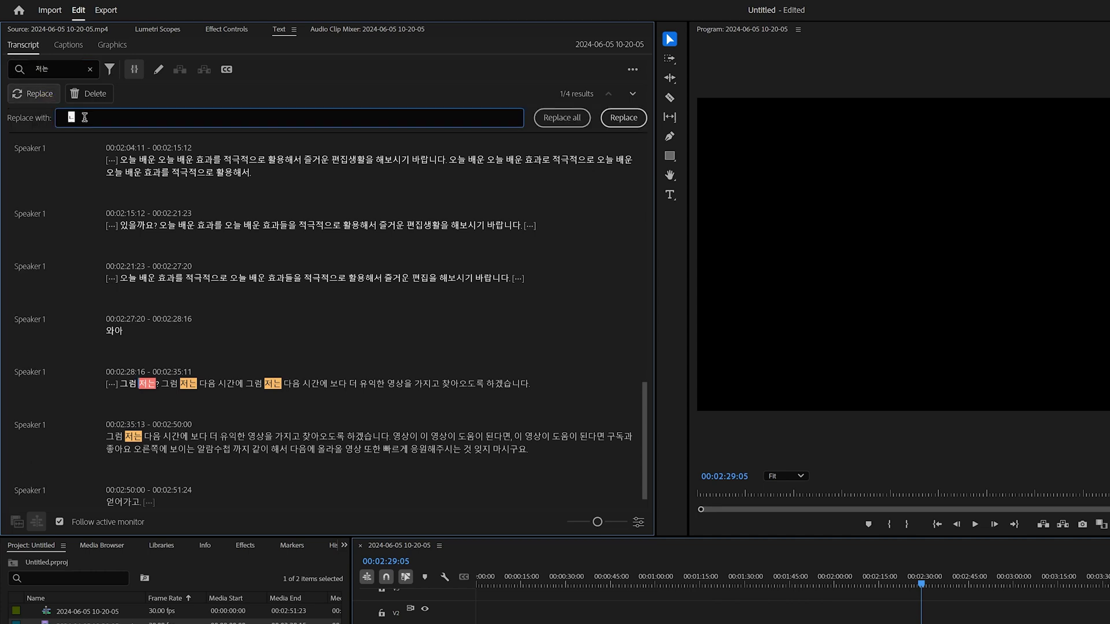
text(나는)
click(562, 118)
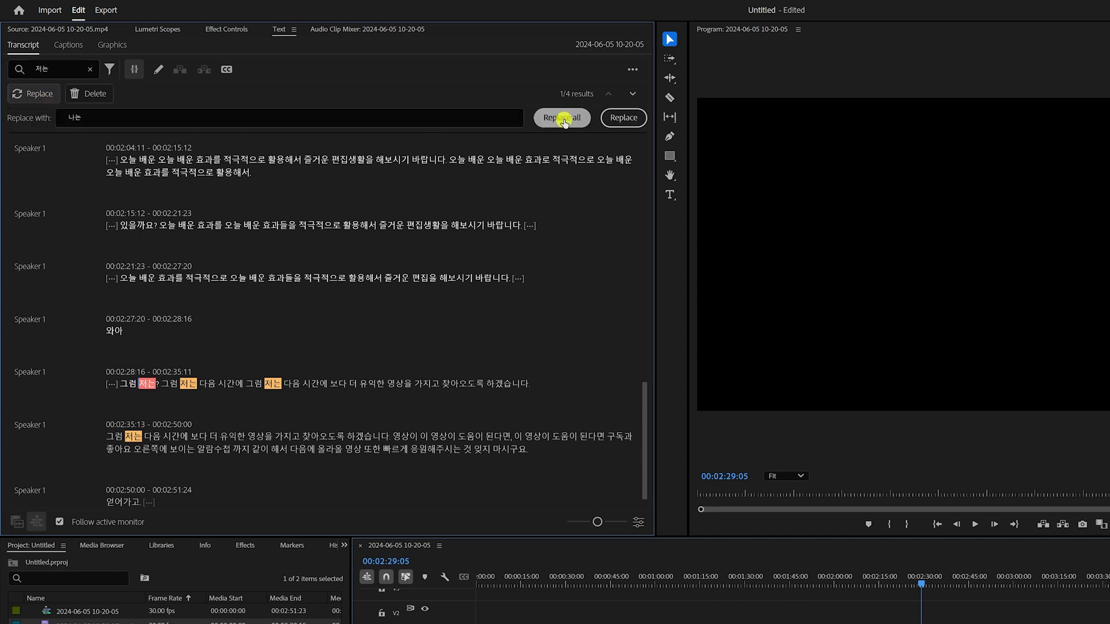